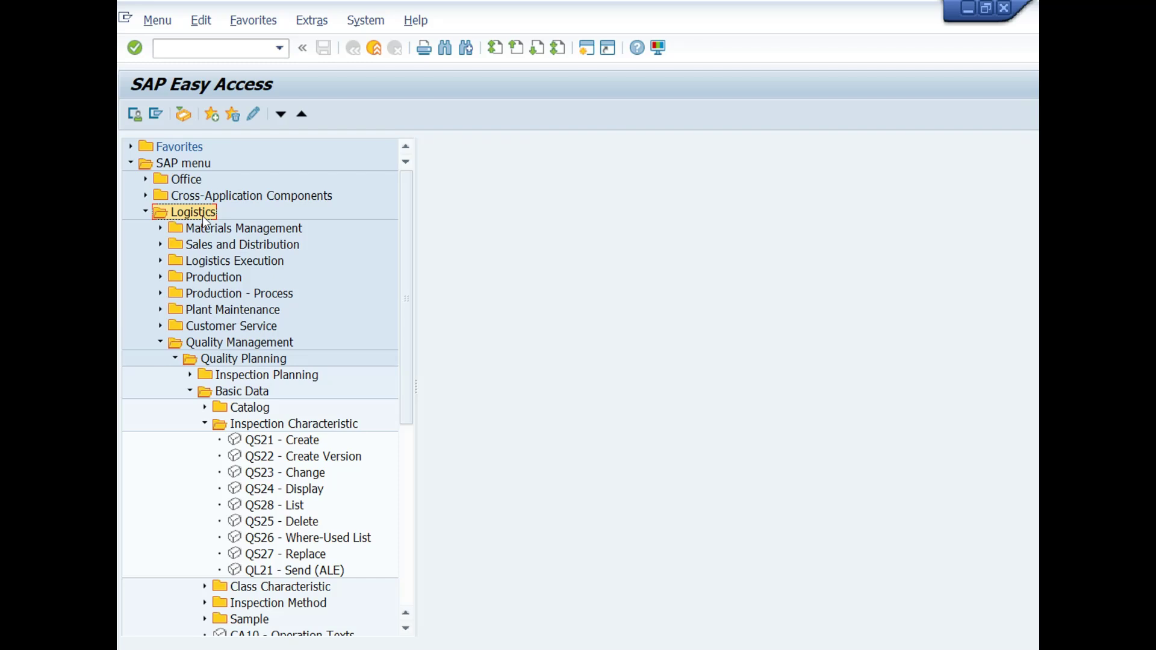
Step: Run transaction QS21 to reach the Create Master Inspection Characteristic screen
click(311, 447)
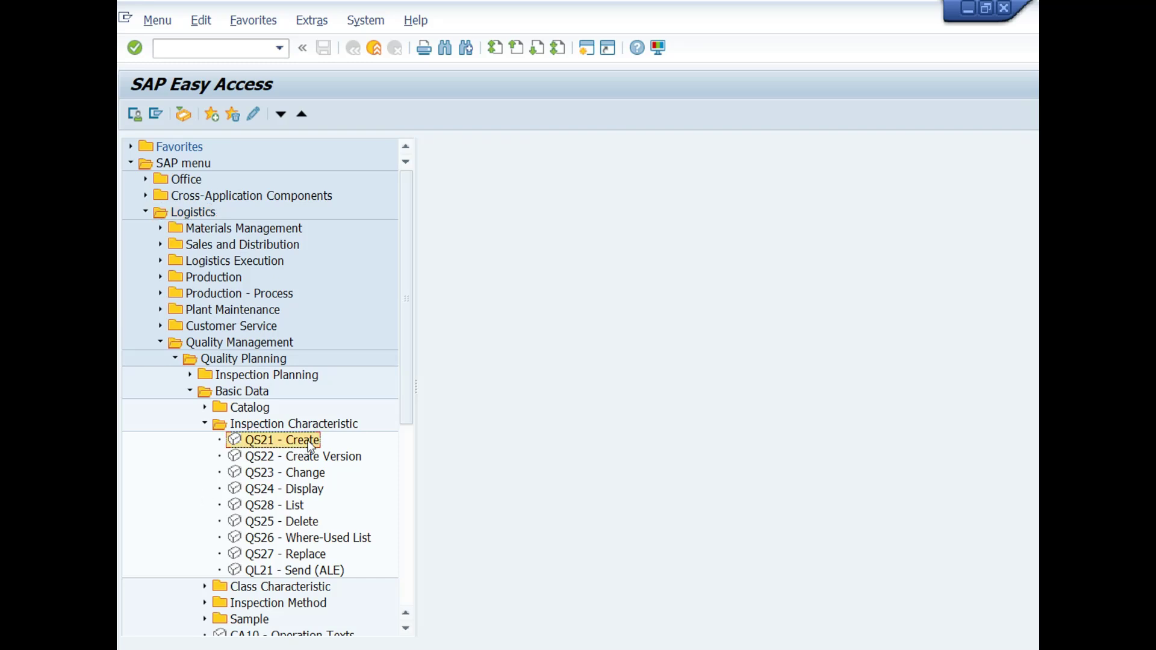
click(215, 49)
text(qs21)
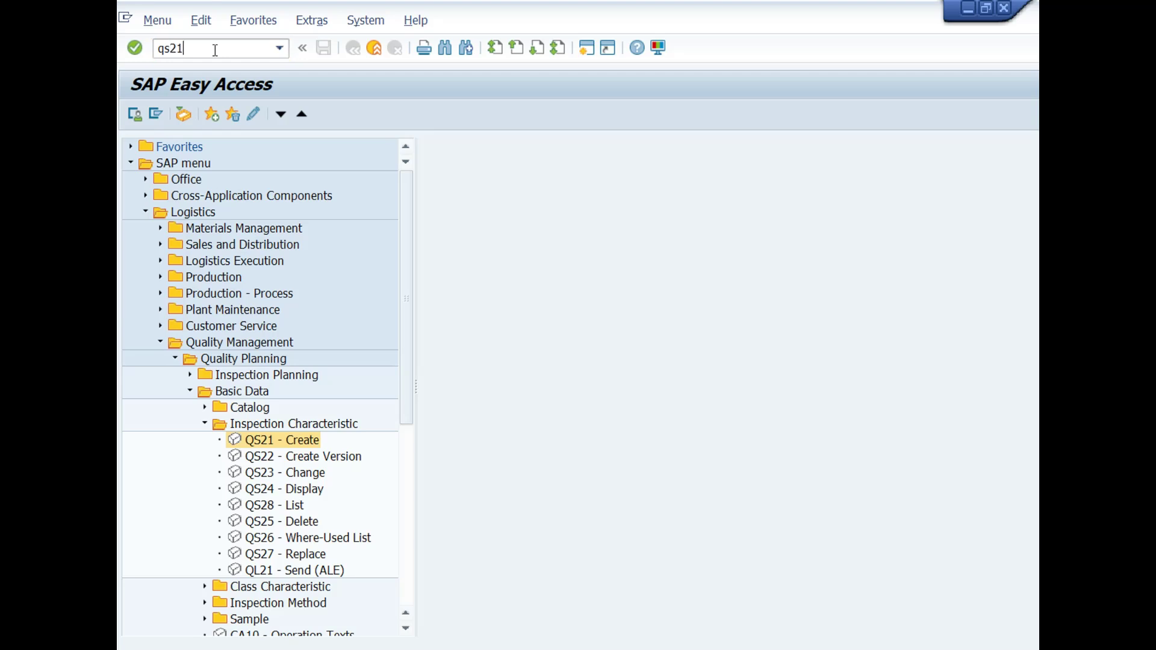
key(Return)
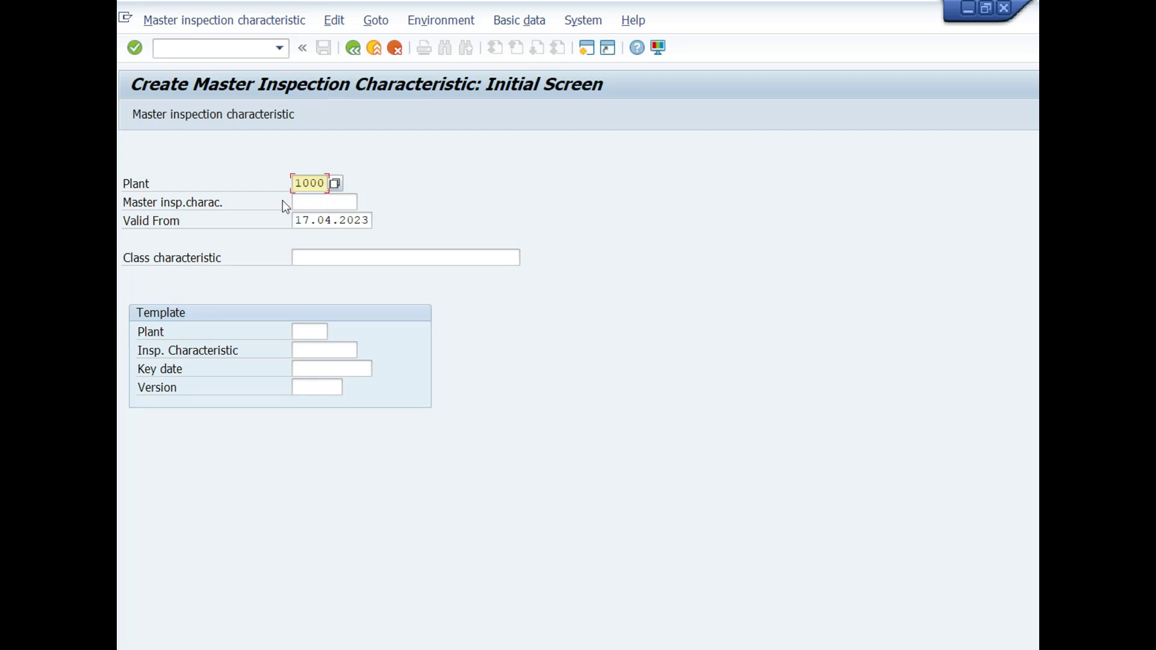
Step: Enter characteristic QM000002 for plant 1000, valid from 17.04.2023, and confirm
click(312, 203)
text(Q)
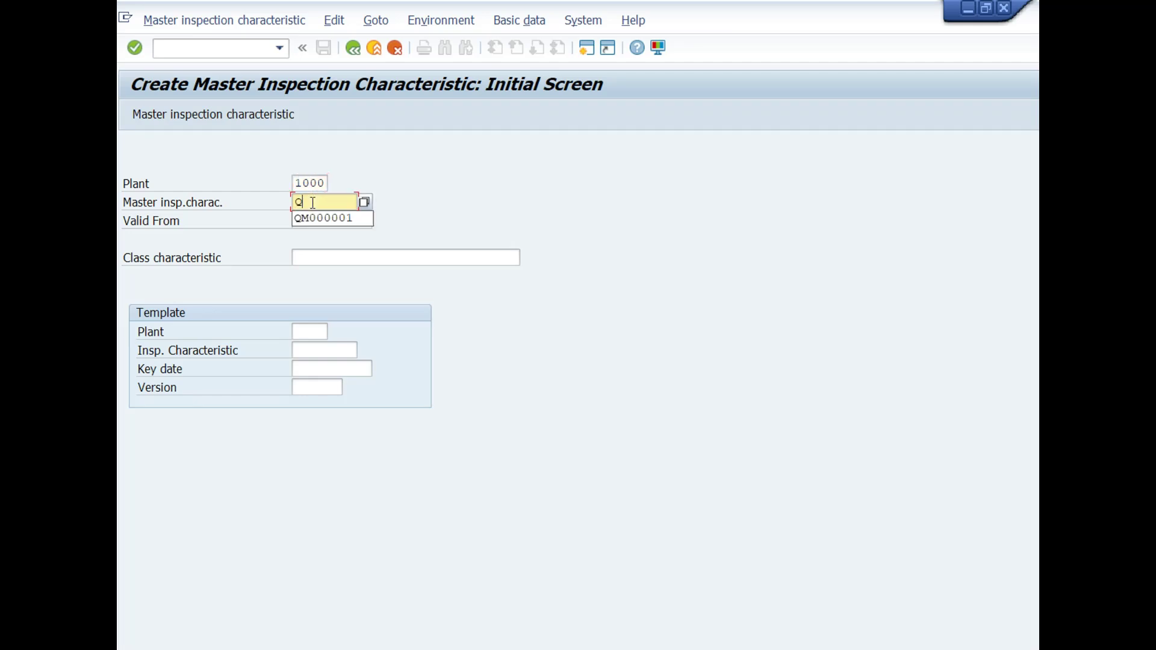
key(Down)
key(Return)
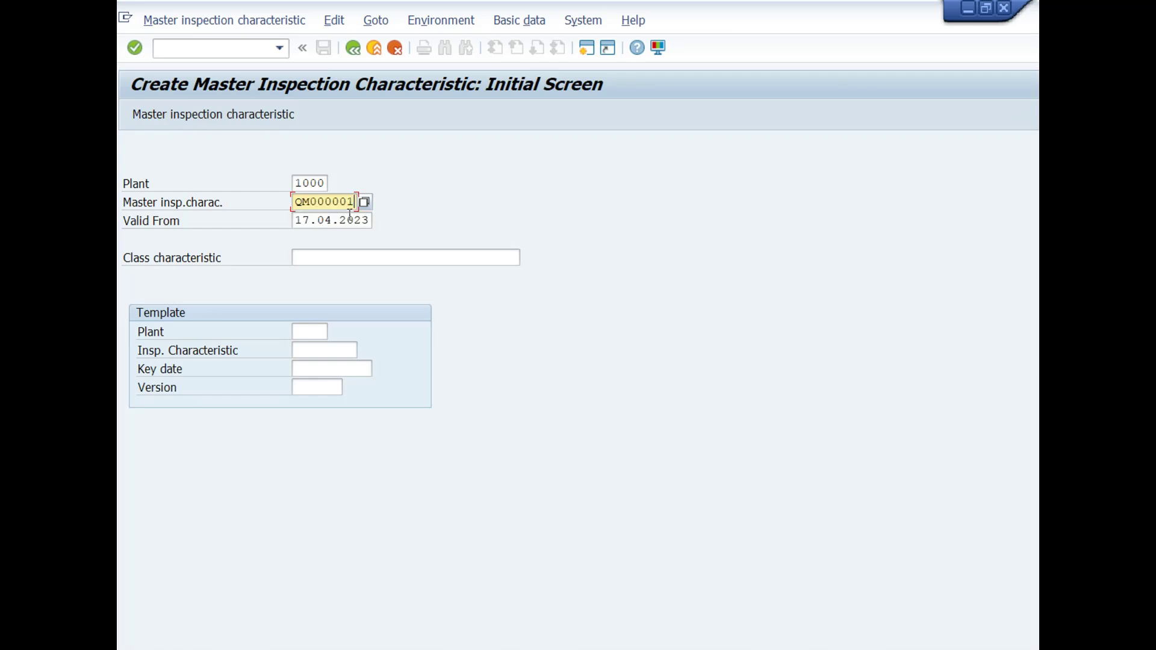
key(BackSpace)
text(2)
click(341, 220)
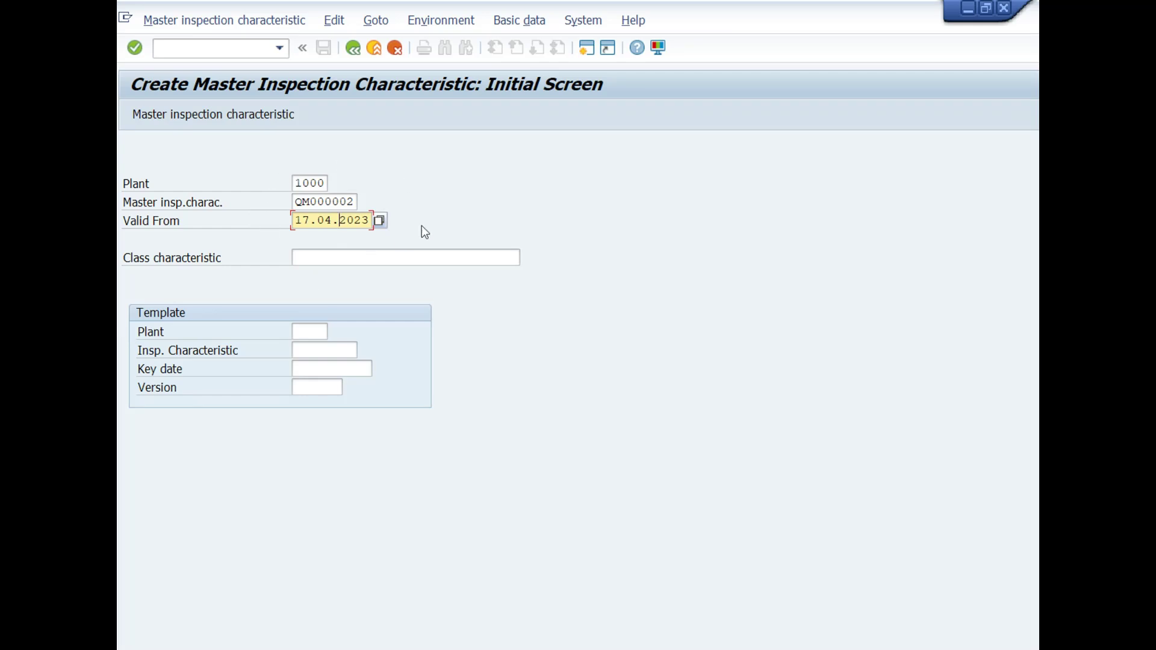
click(138, 48)
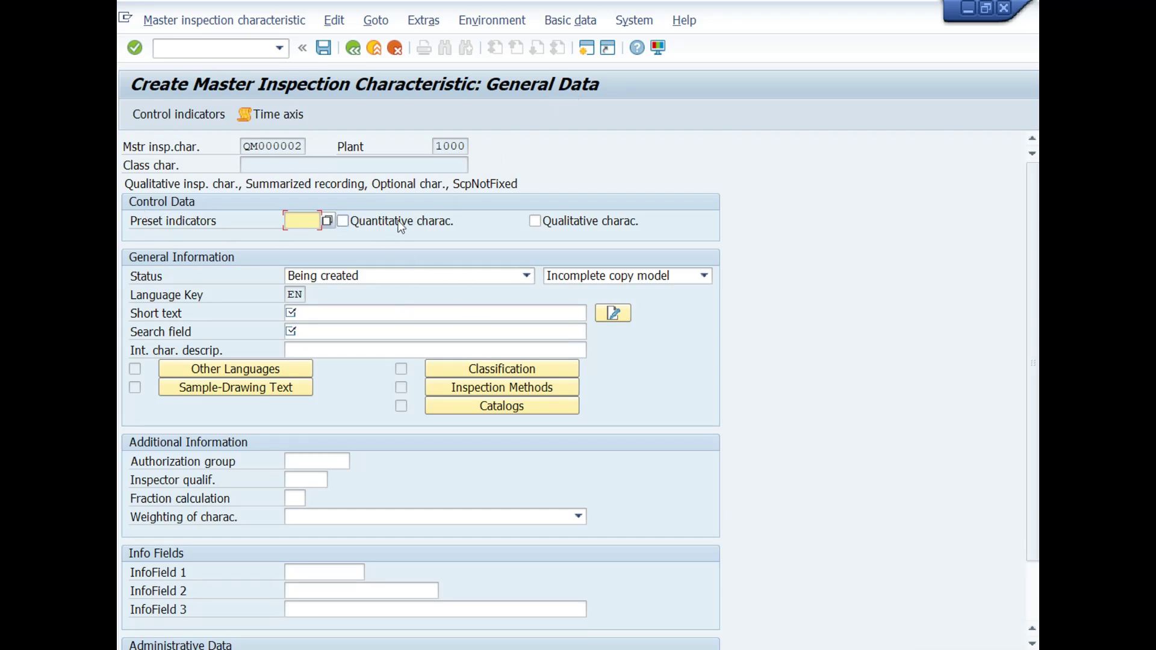
Step: Tick Quantitative charac. and review its F1 help
click(343, 221)
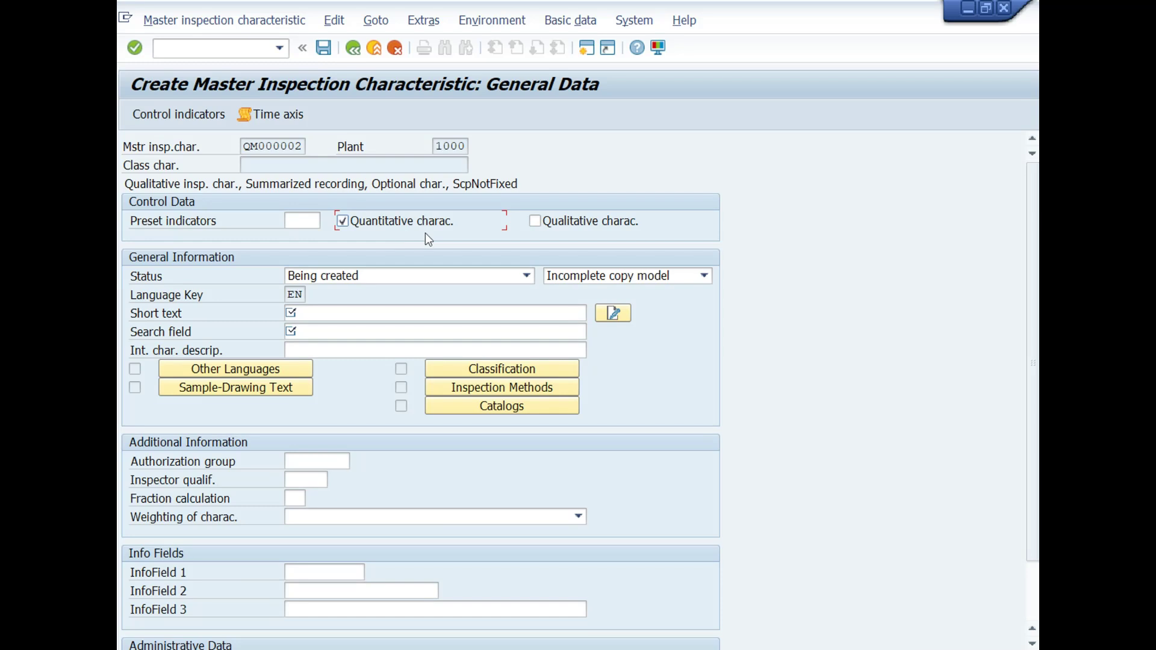
key(F1)
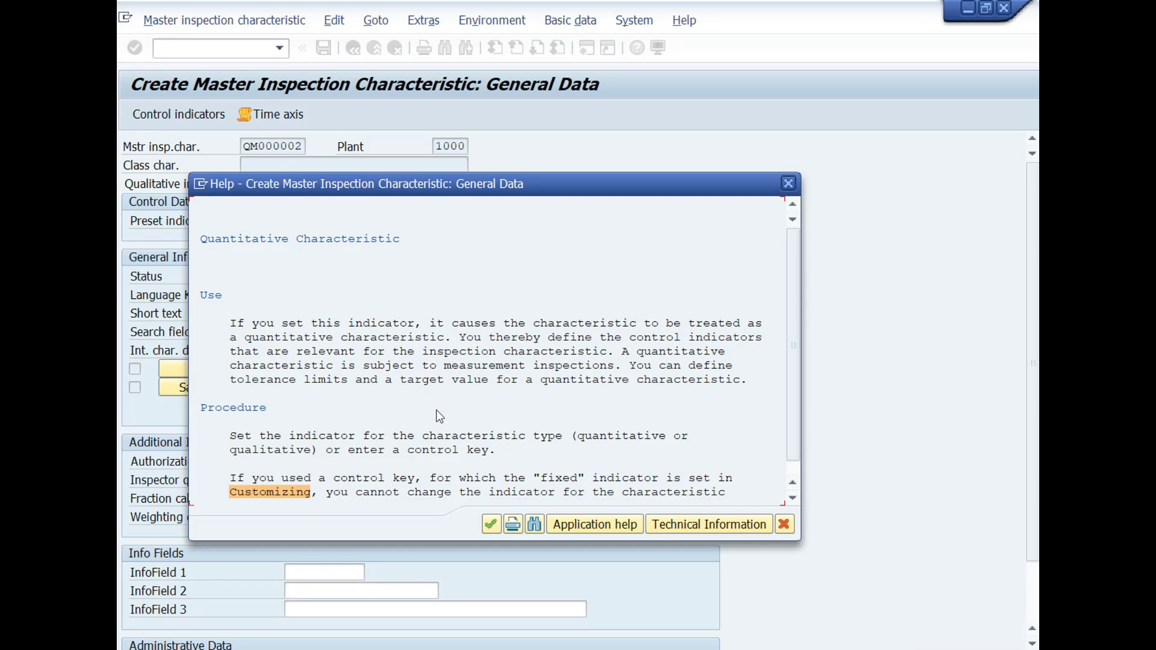
scroll(446, 409, down, 1)
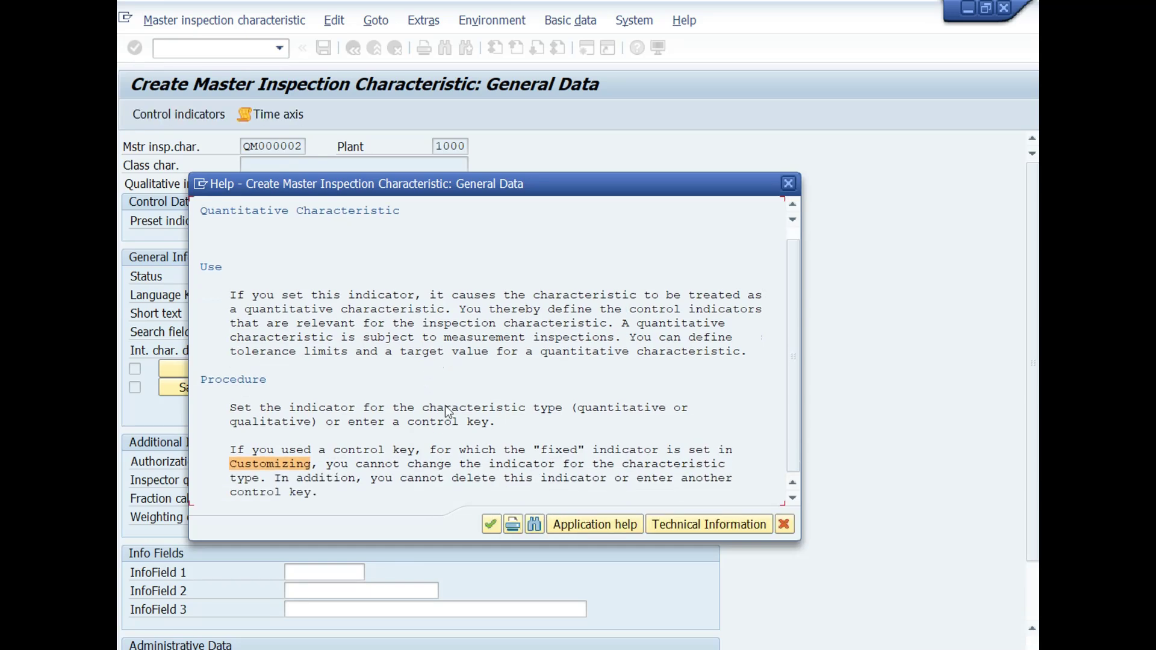
click(788, 184)
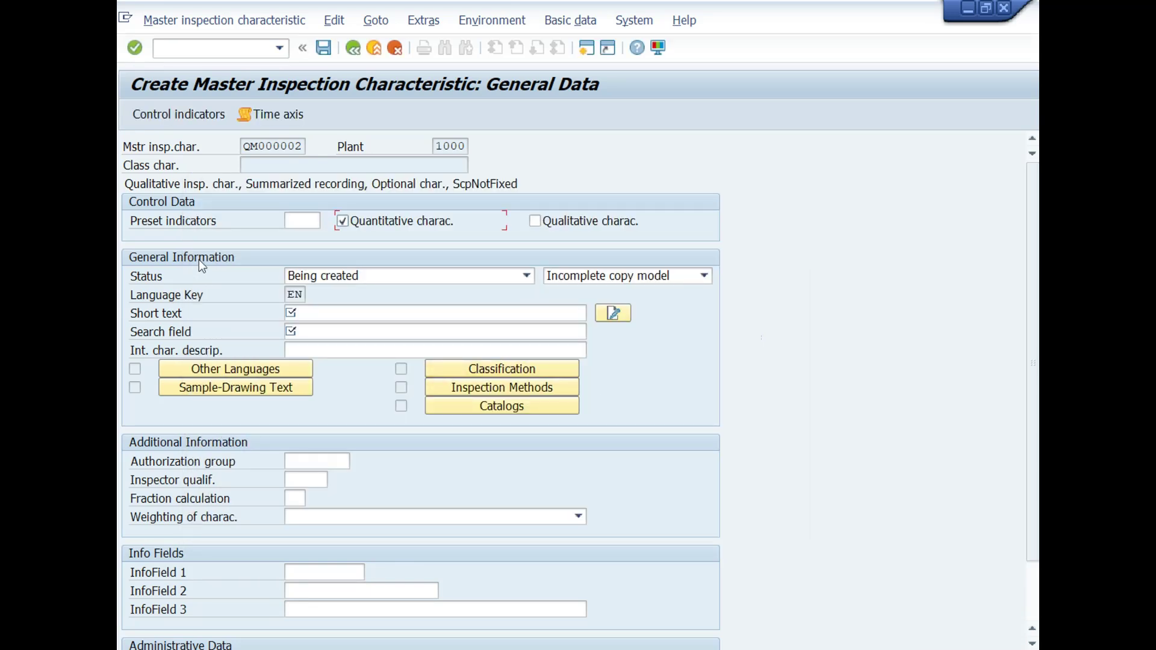
Step: Set Status to Released and keep Incomplete copy model as the reference type
click(458, 276)
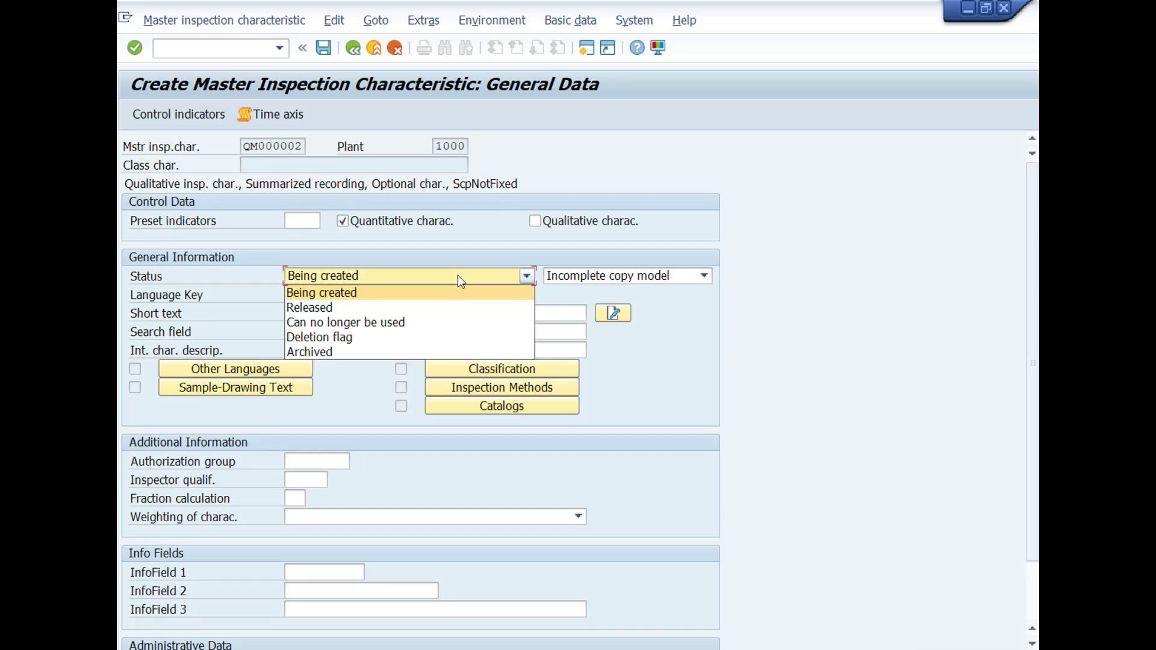
click(335, 307)
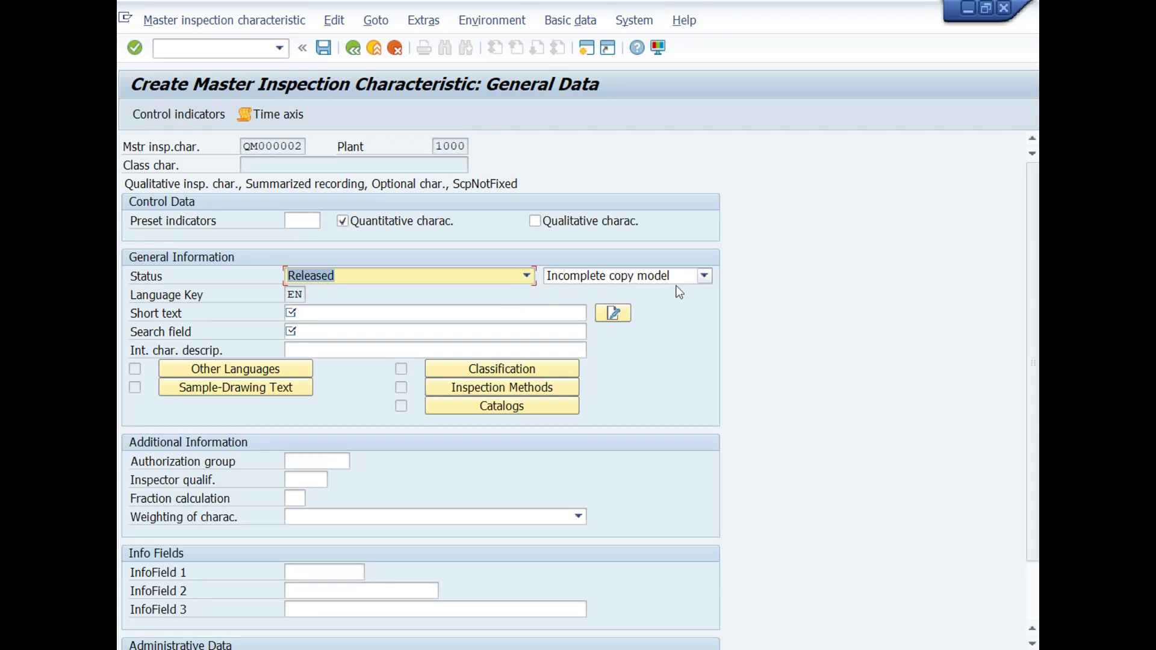
click(702, 275)
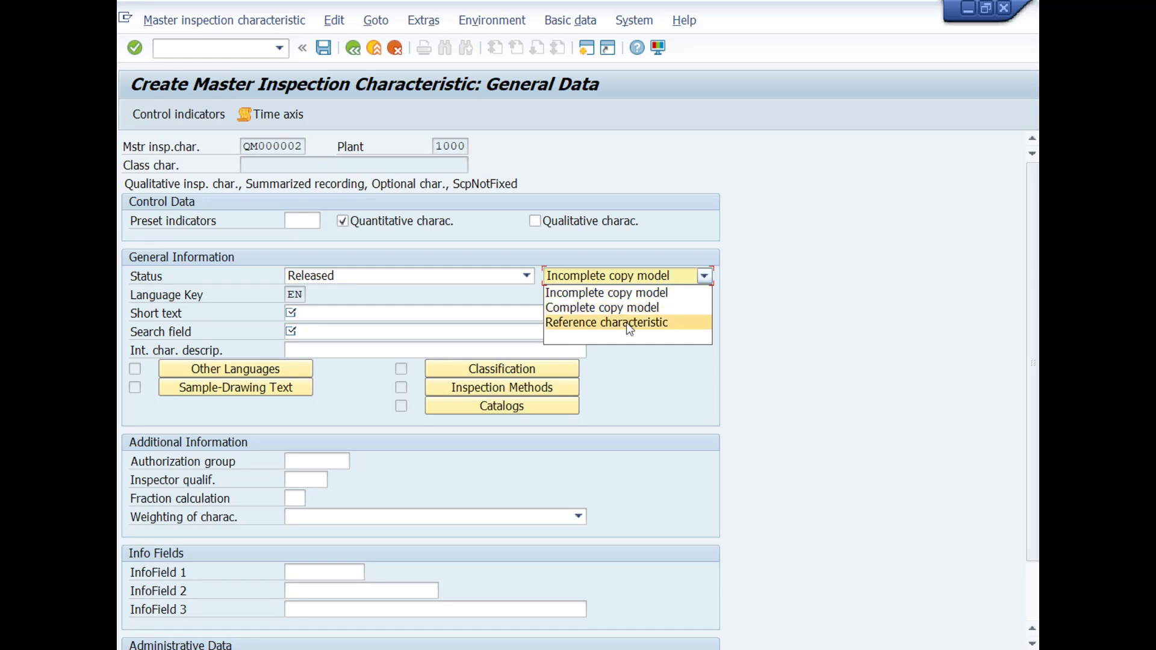
click(635, 294)
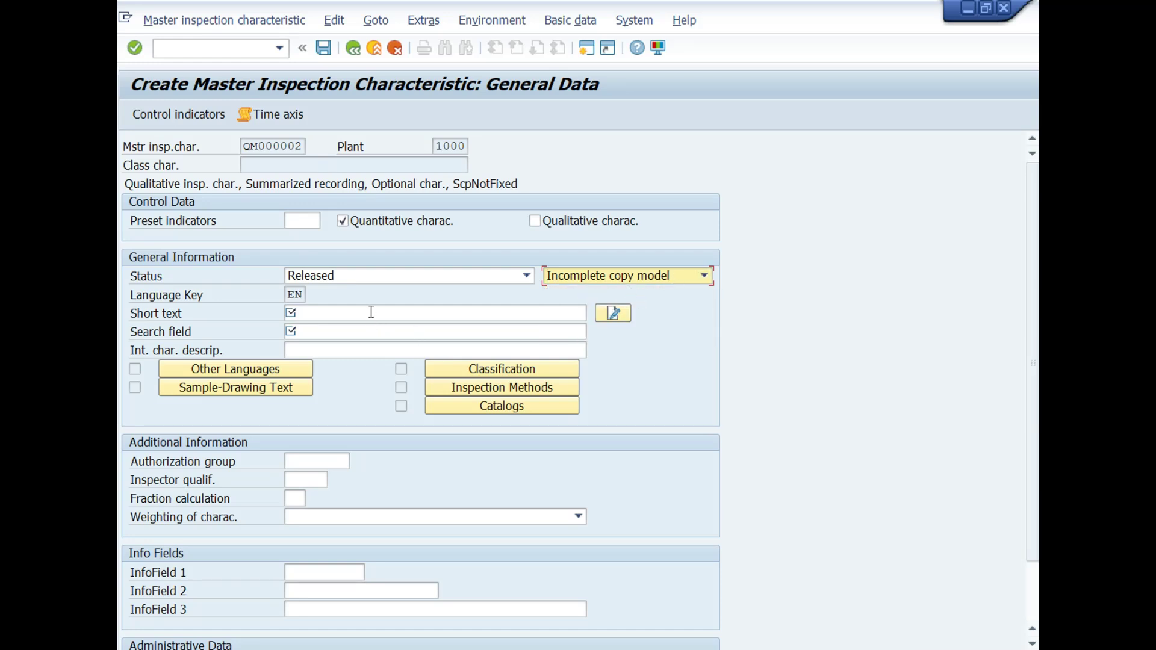
Step: Read the F1 help on the Status field
click(149, 277)
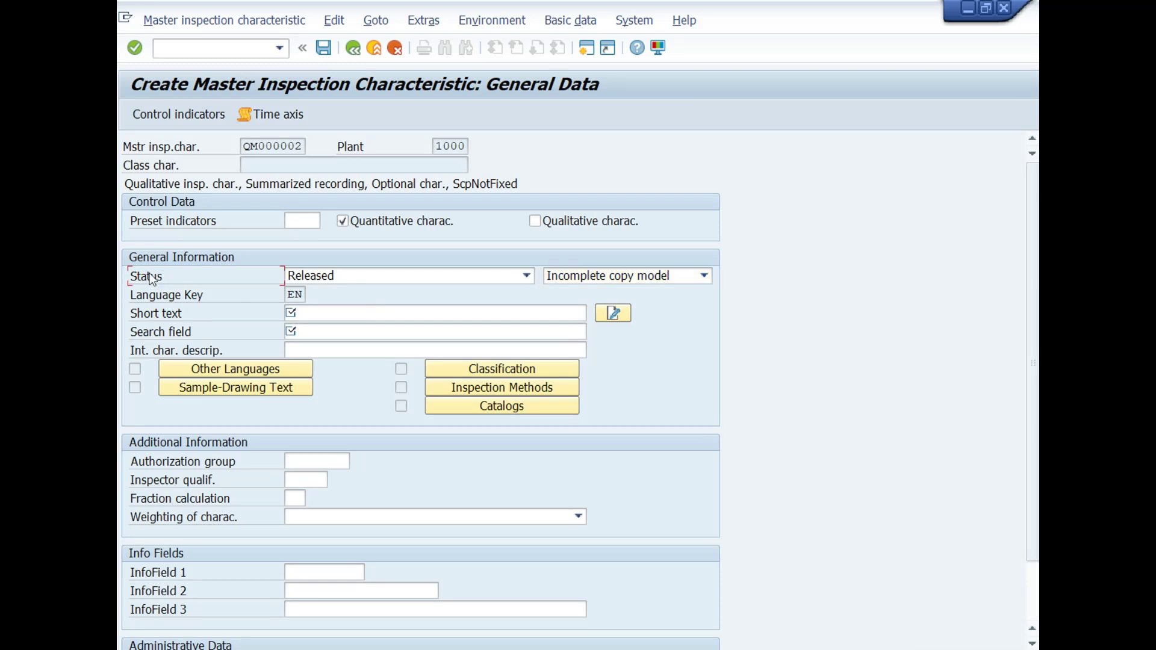
key(F1)
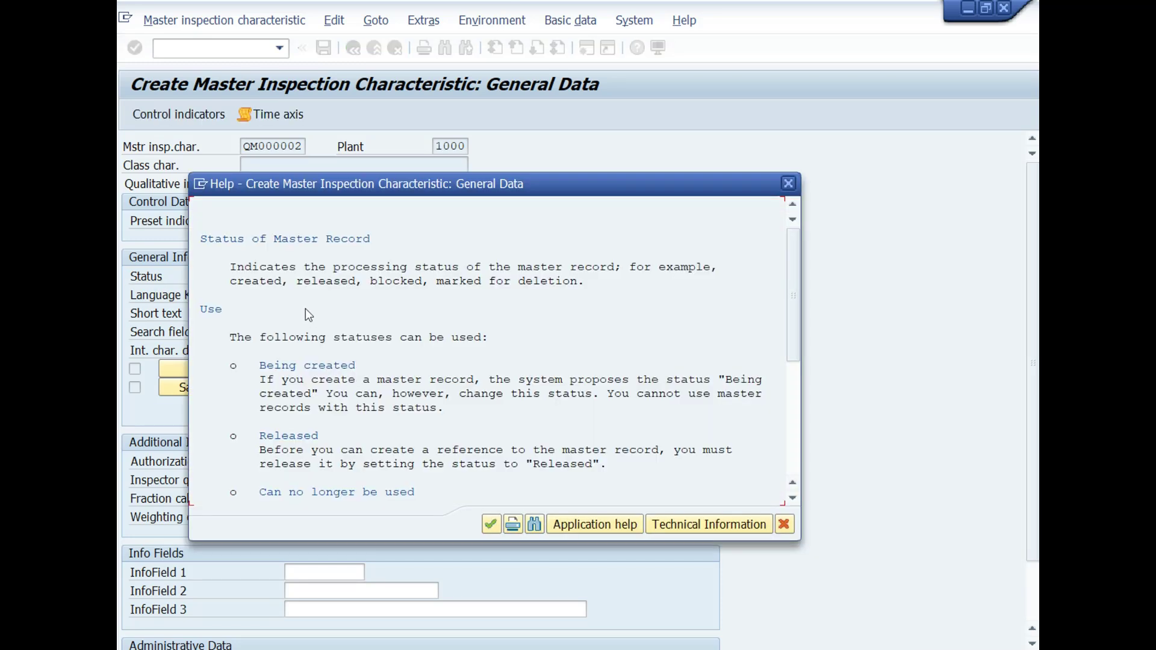
scroll(319, 379, down, 2)
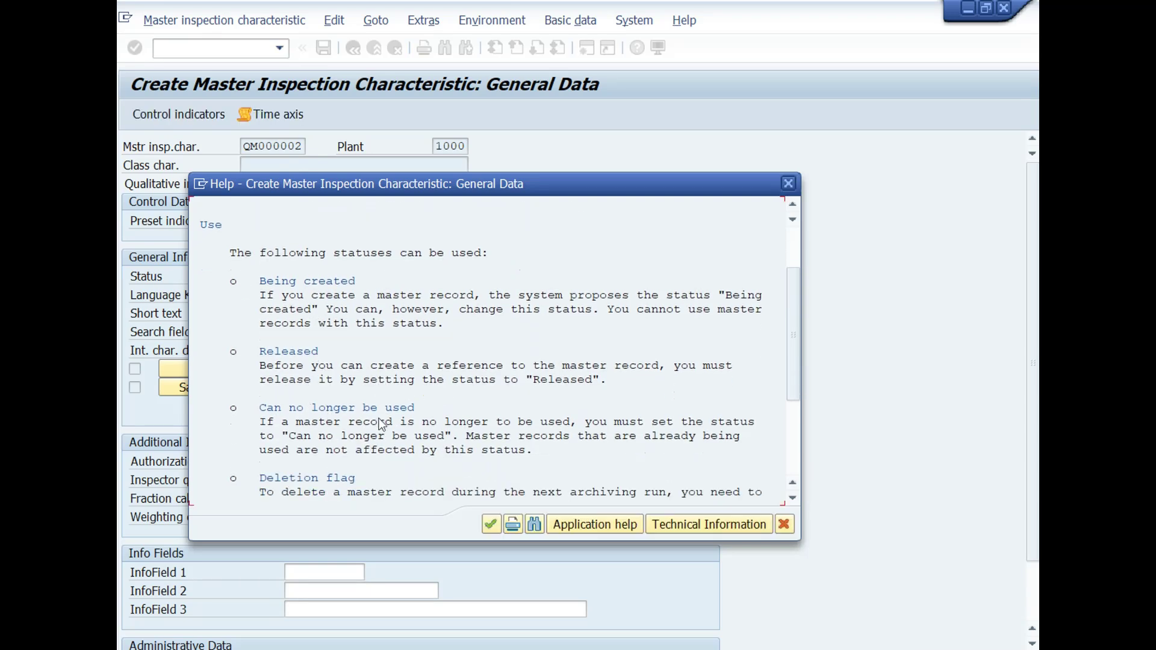
click(788, 183)
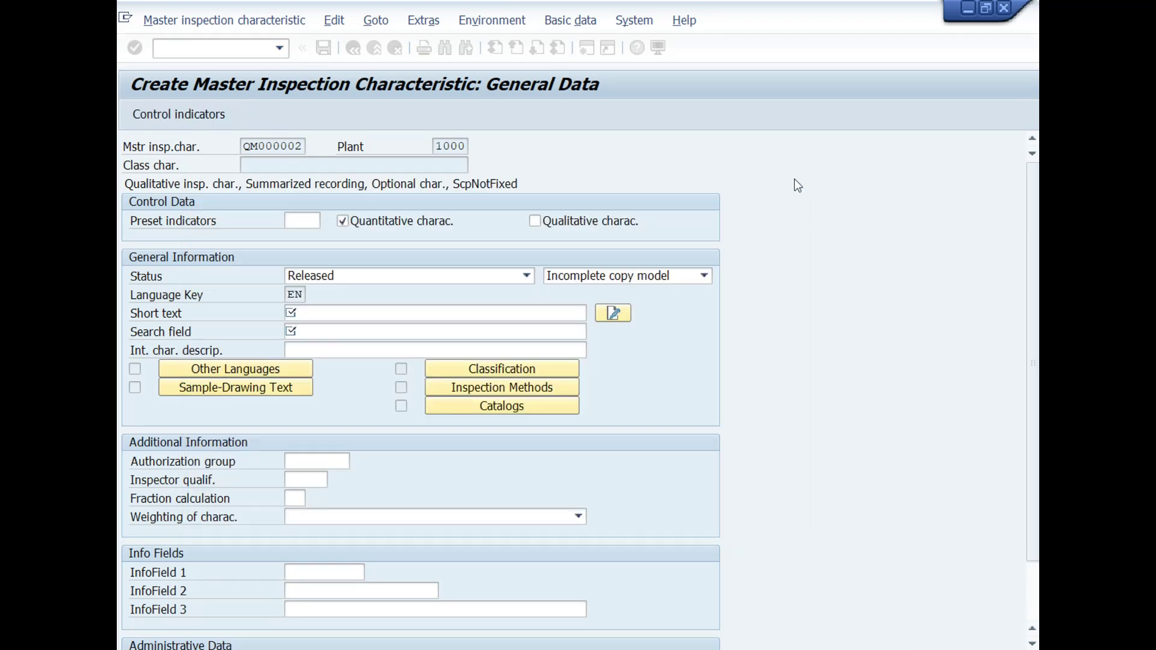
Step: Enter 'Weight' as the short text and move to the search field
click(378, 312)
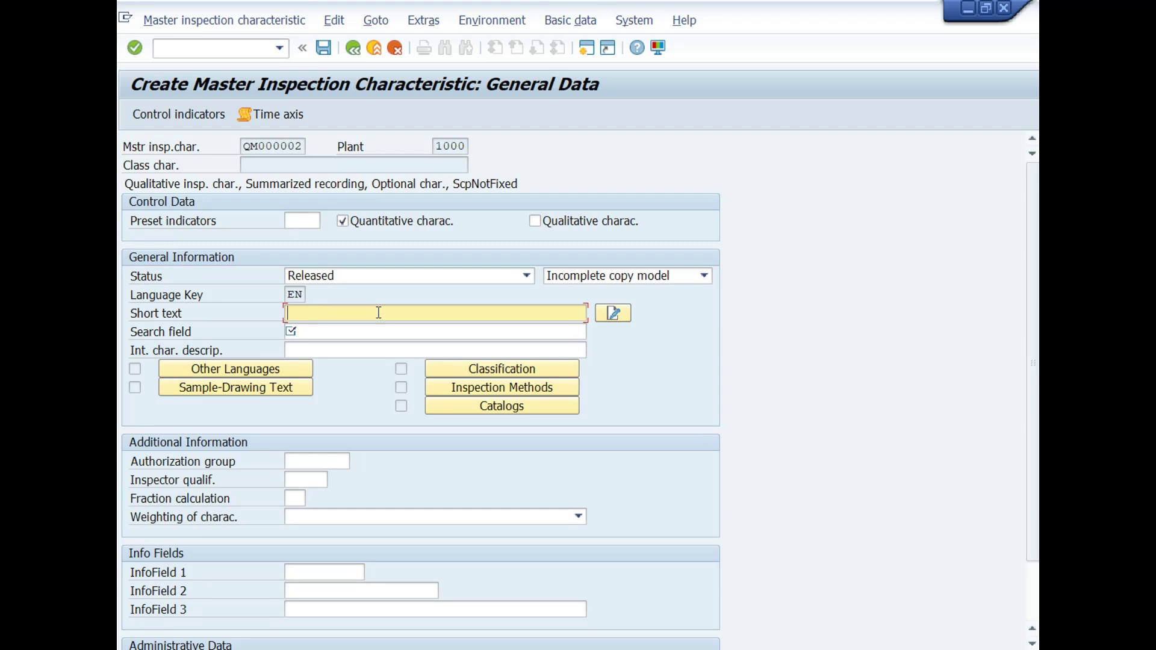
text(W)
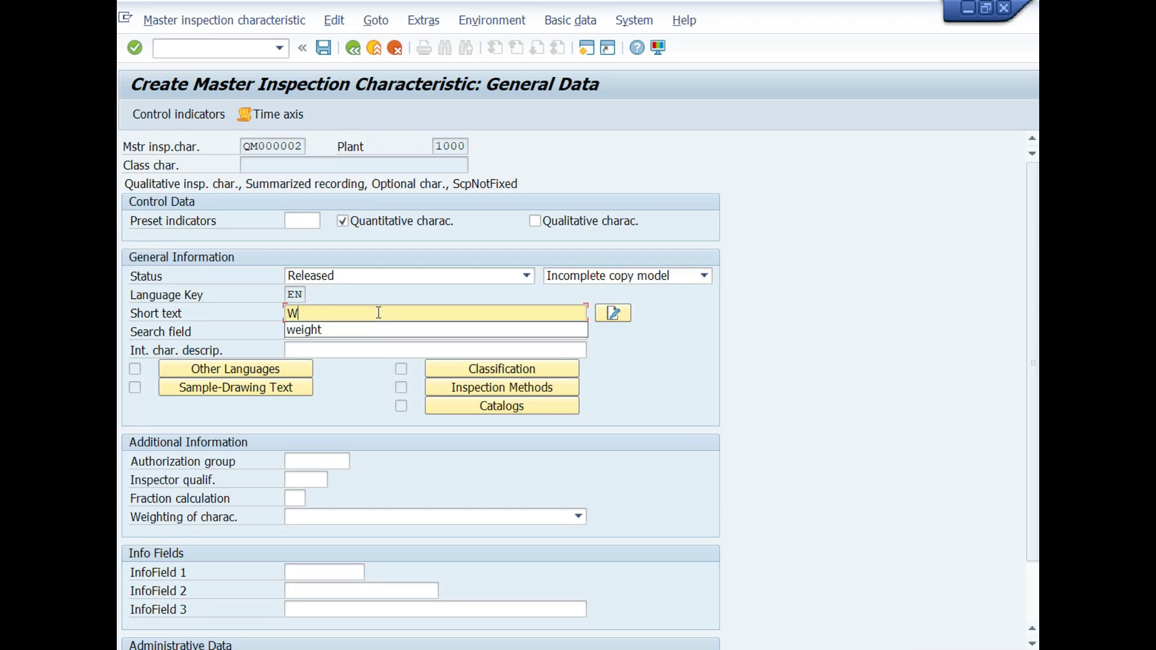
text(eight)
click(378, 313)
click(390, 333)
text(Weight)
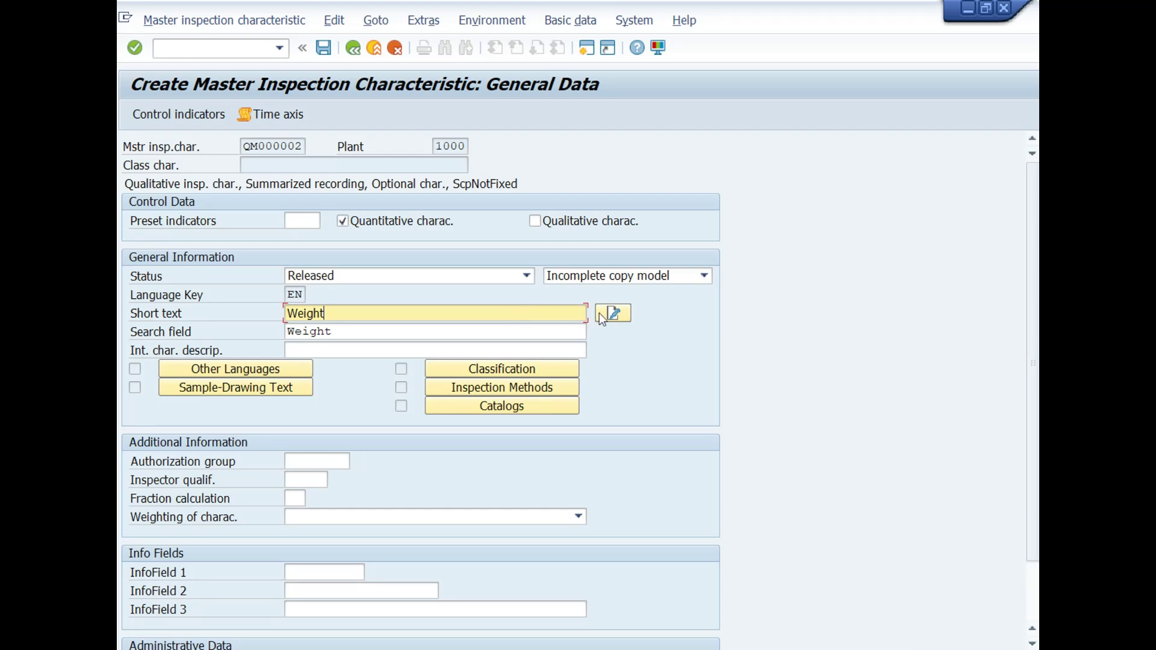
Step: Tick Quantitative charac. and bring up the Edit Characteristic Control Indicators dialog
key(Return)
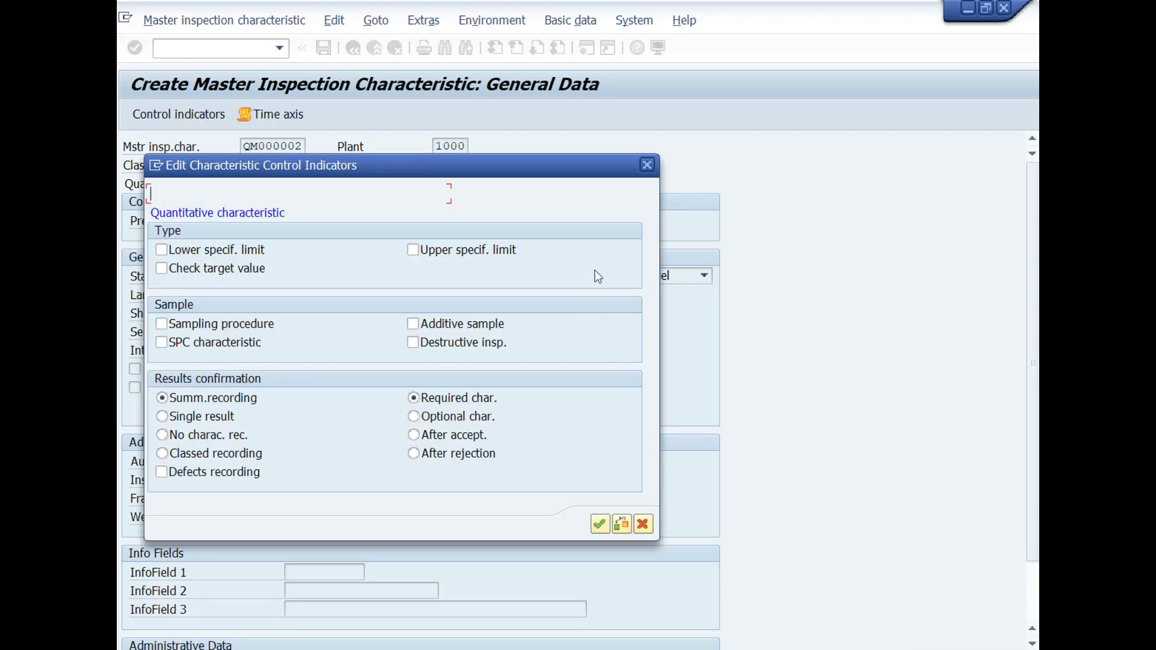
click(647, 164)
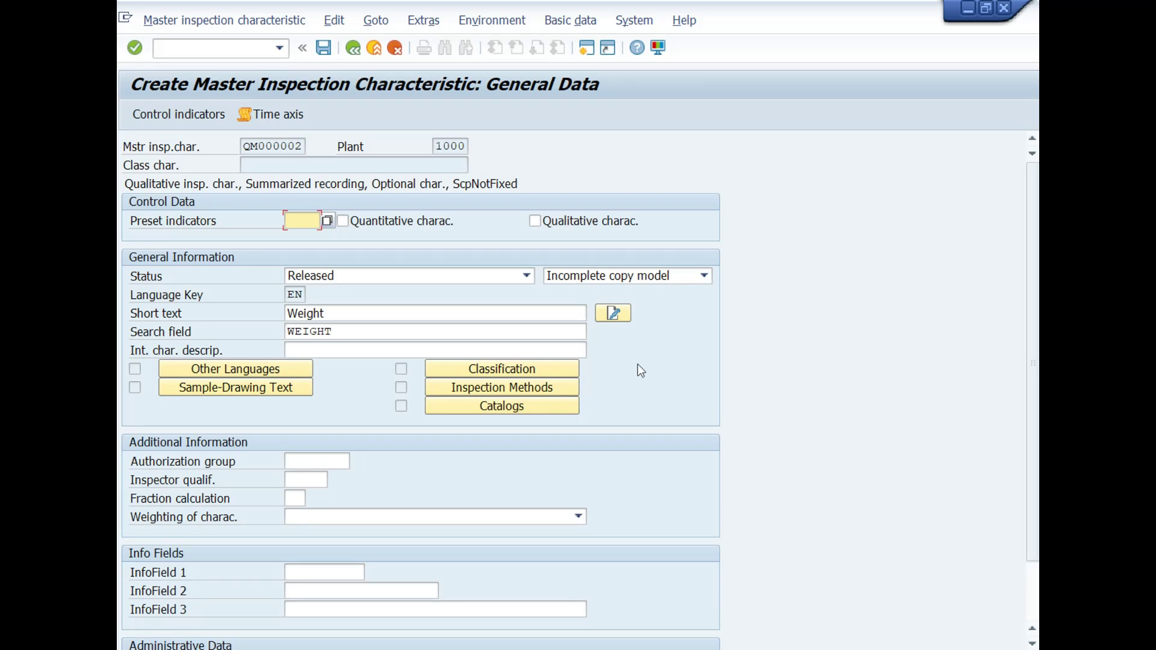
click(426, 315)
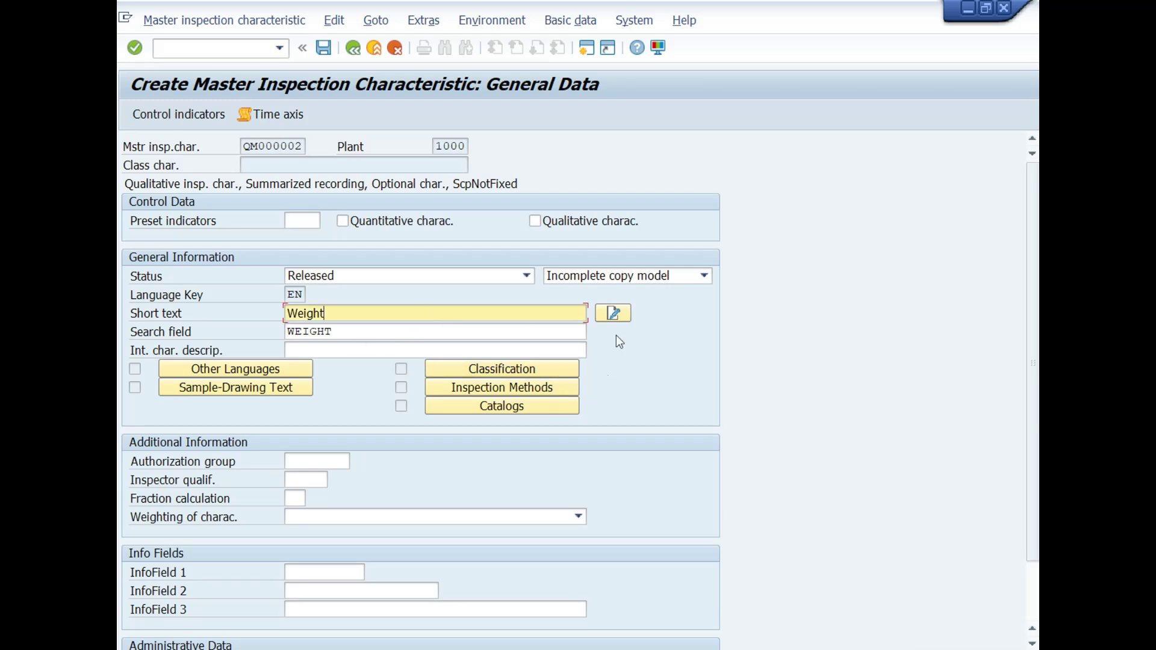
key(Return)
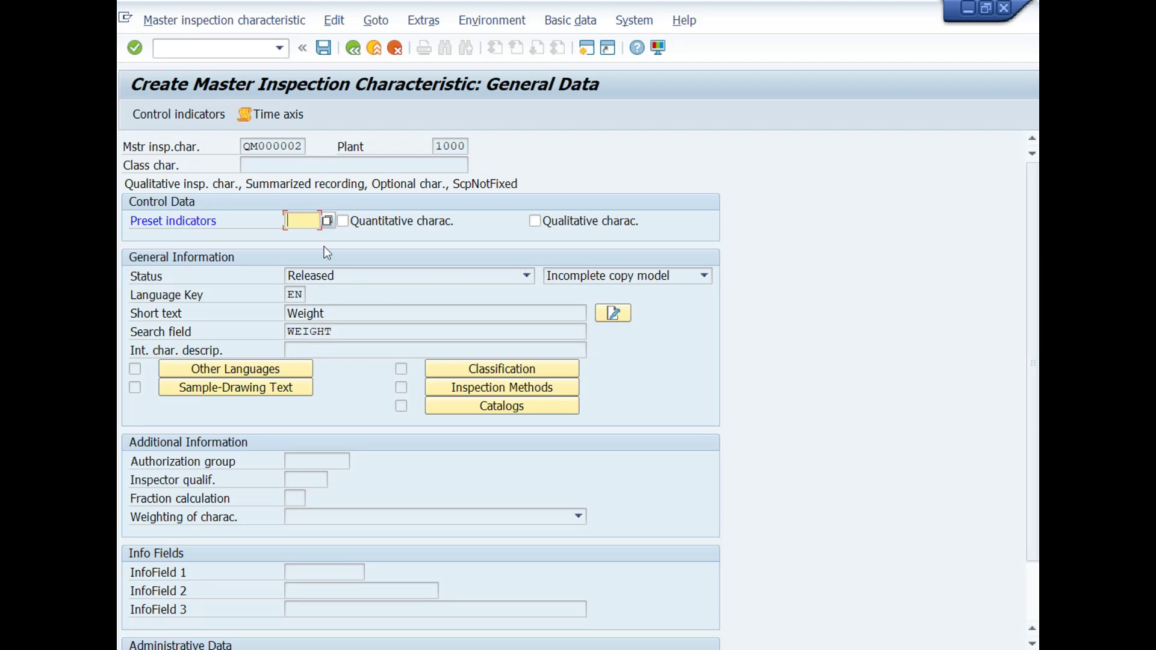
click(343, 221)
key(Return)
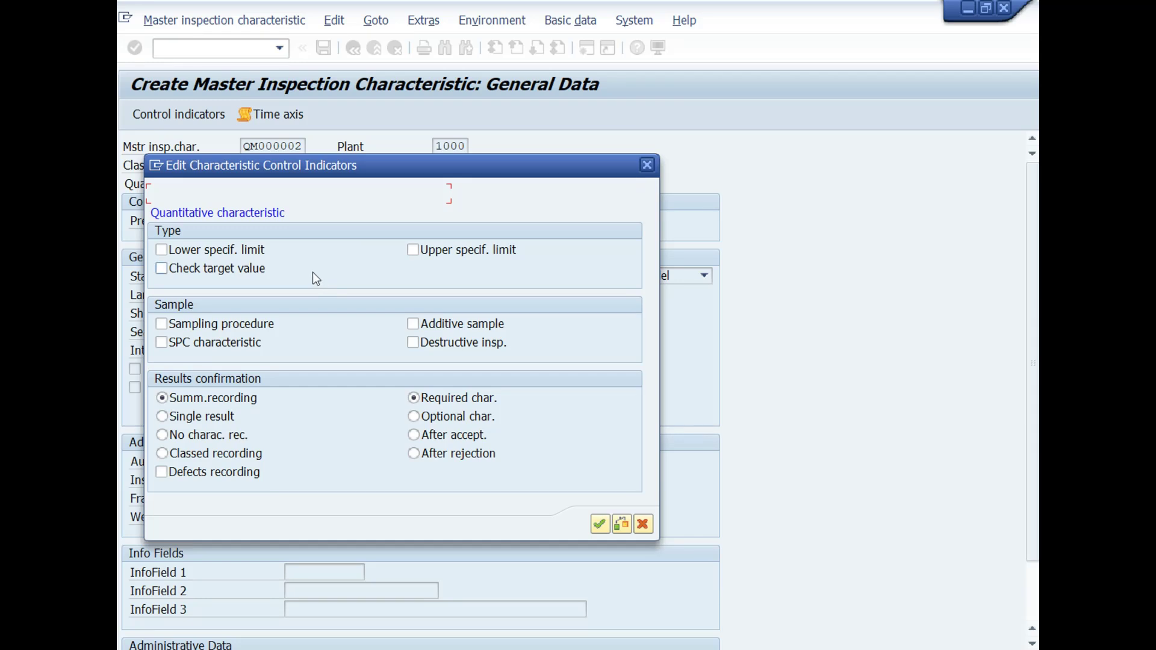
drag(404, 179, 468, 190)
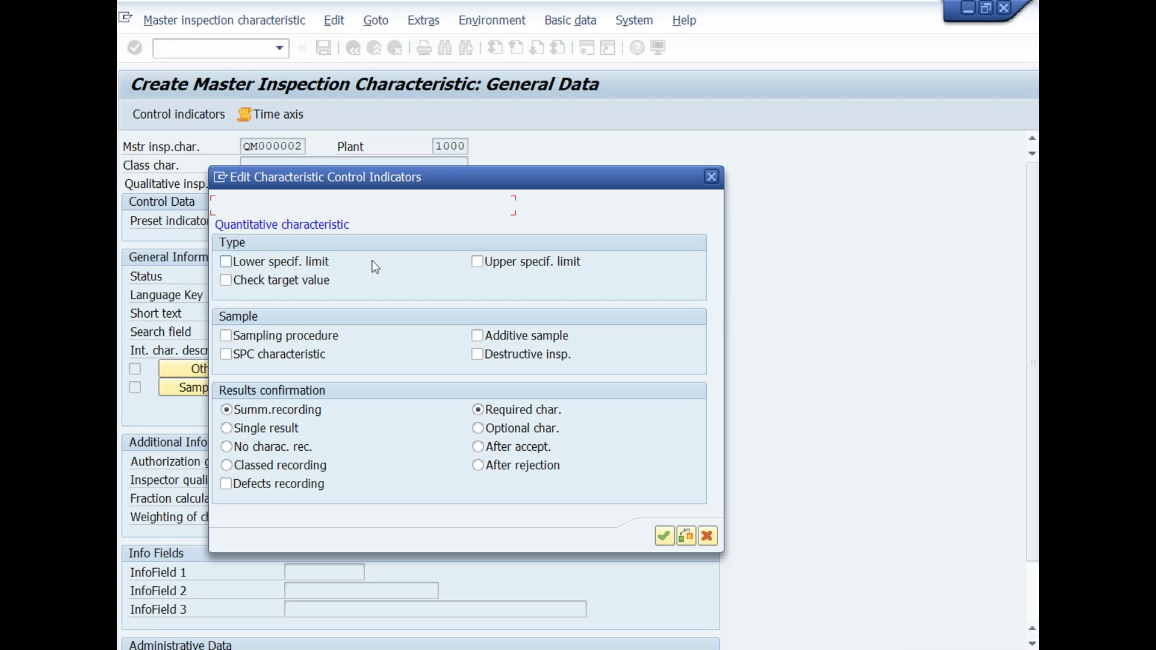
Step: Require lower and upper specification limits and turn on Sampling procedure
click(318, 261)
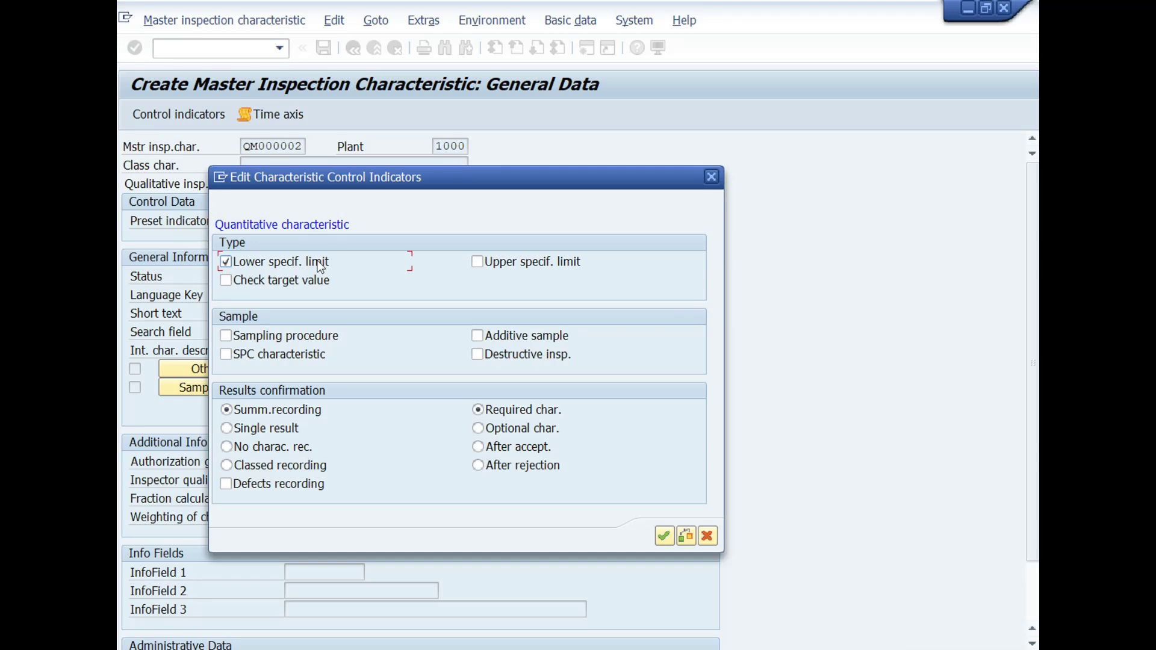
click(525, 262)
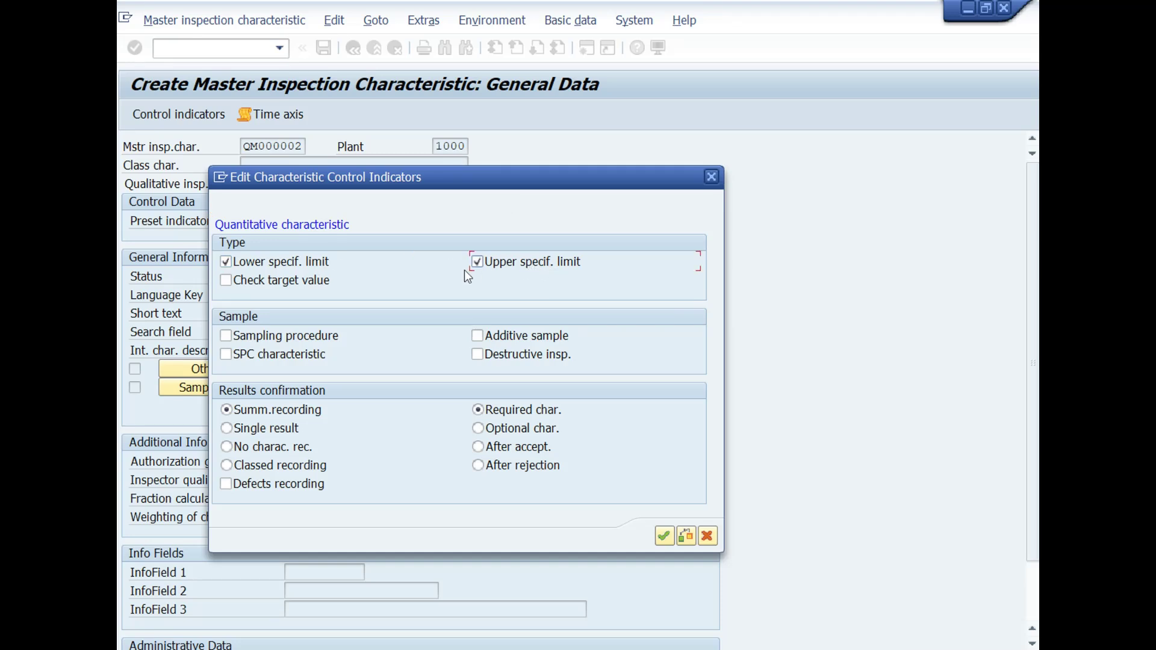
click(290, 283)
click(317, 288)
click(348, 264)
click(497, 263)
click(260, 336)
click(282, 266)
click(499, 264)
Step: Choose Single result as the recording type
click(258, 430)
click(226, 428)
click(287, 413)
click(272, 430)
click(253, 411)
Step: Read the F1 help on summarized and single-result recording
key(F1)
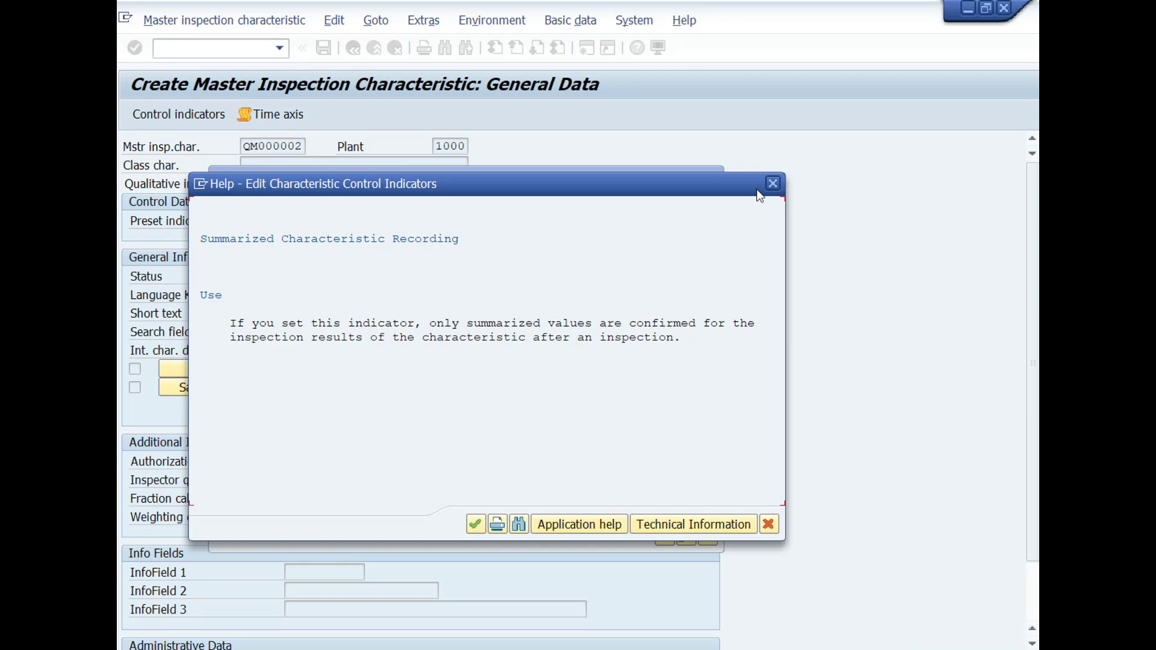
click(774, 182)
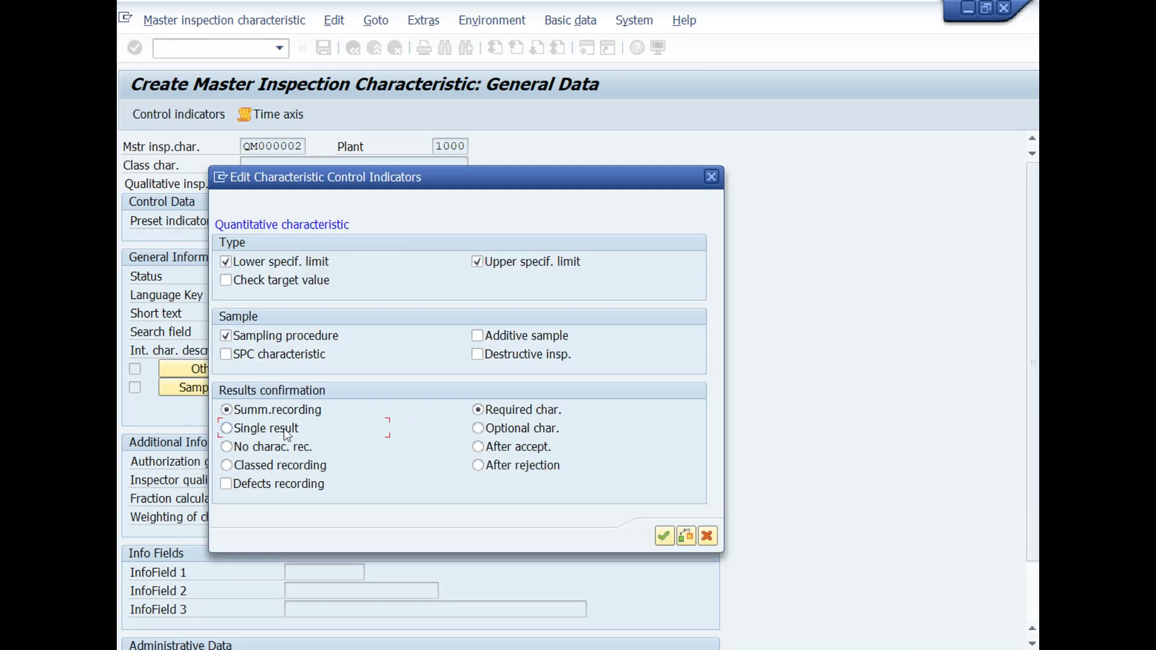
key(F1)
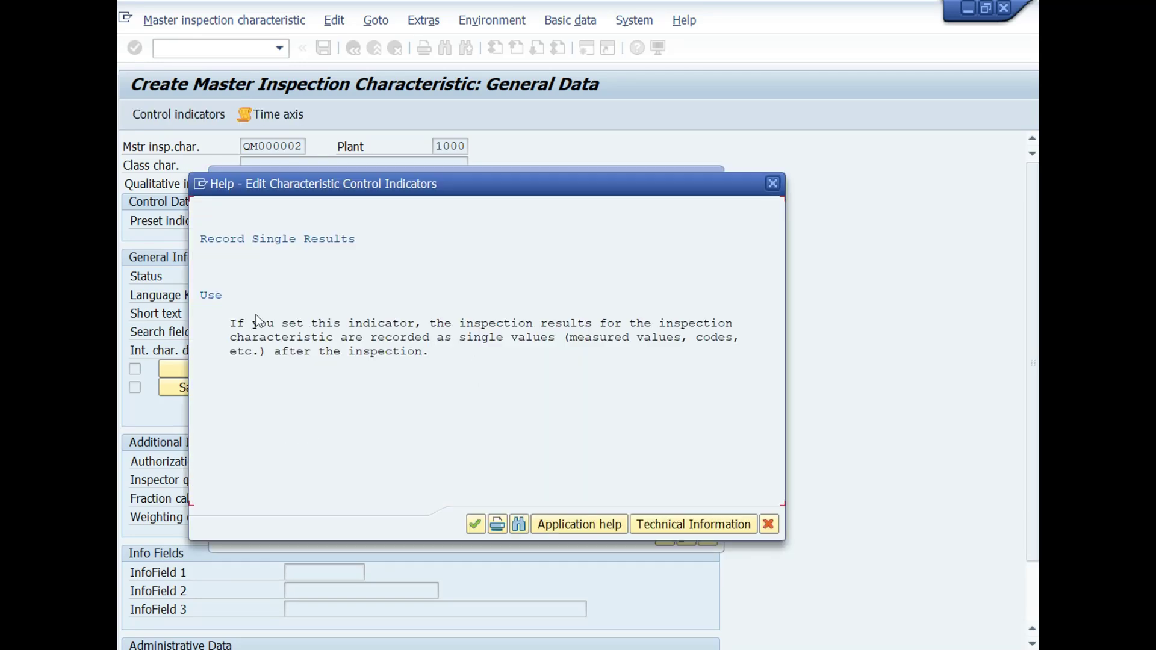
click(774, 184)
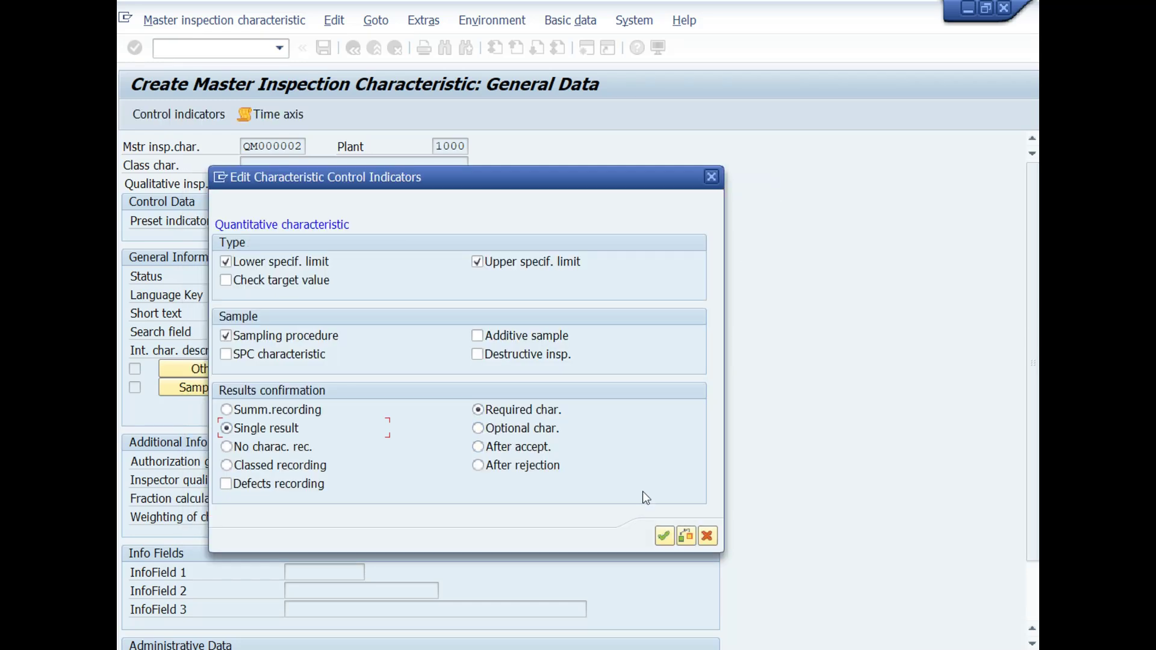
Step: Confirm both pages of control indicators, keeping fixed scope
click(662, 536)
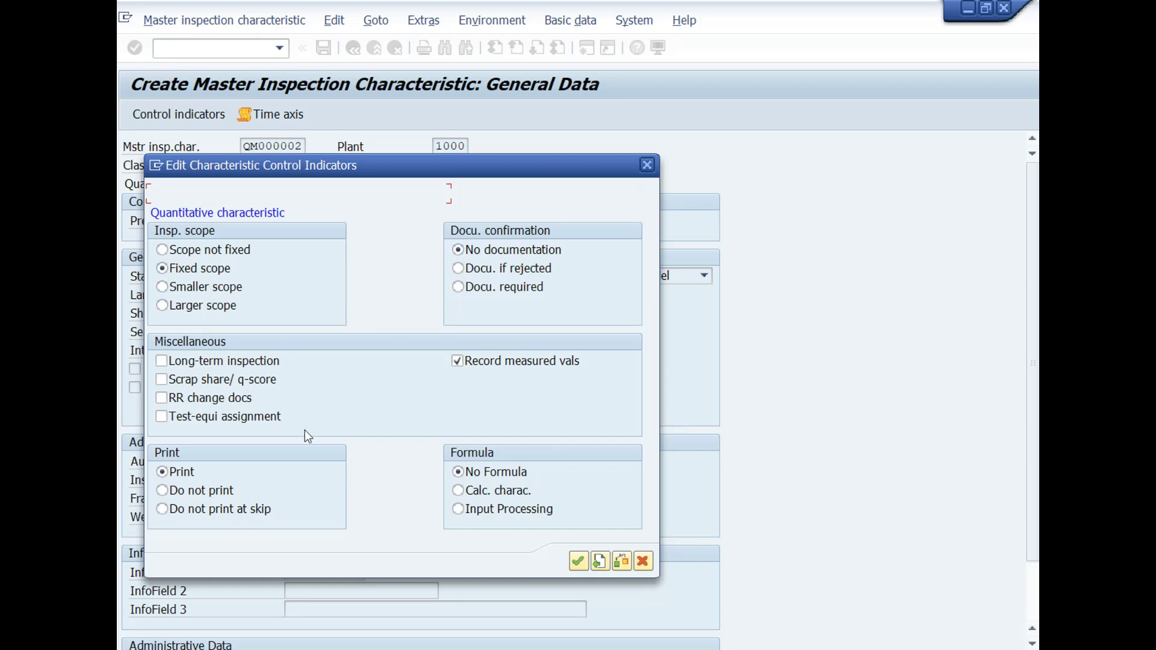
click(576, 561)
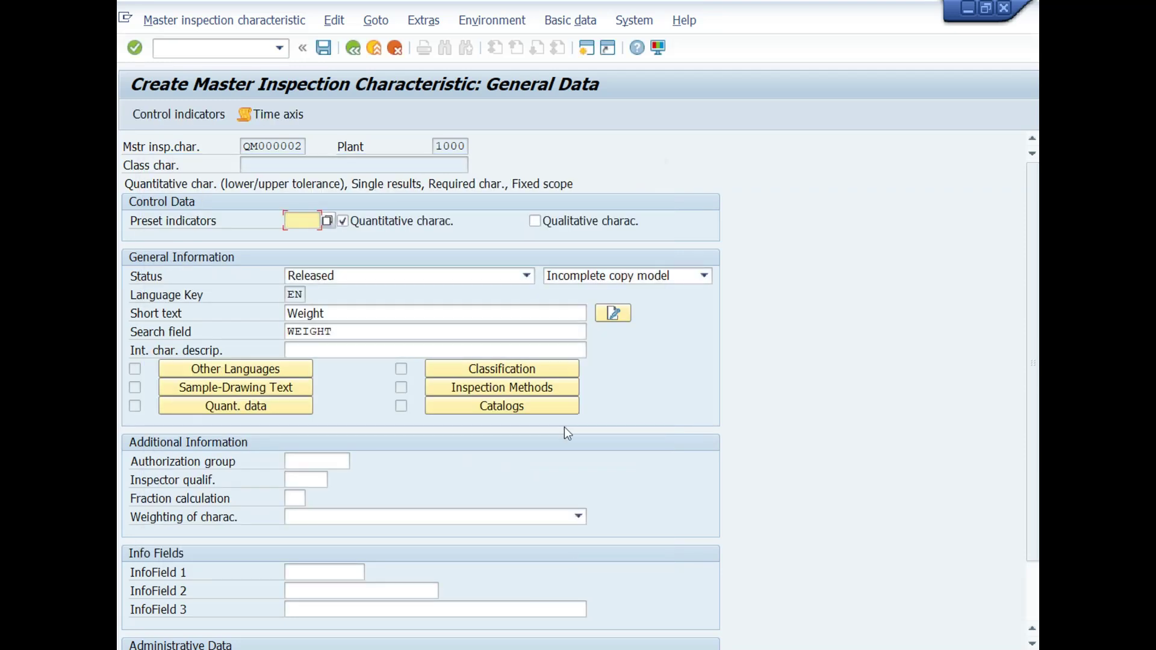
Step: Enter placeholder long text 'xxxxxxxxxxxxxxxxxxxx' and return to general data
click(613, 313)
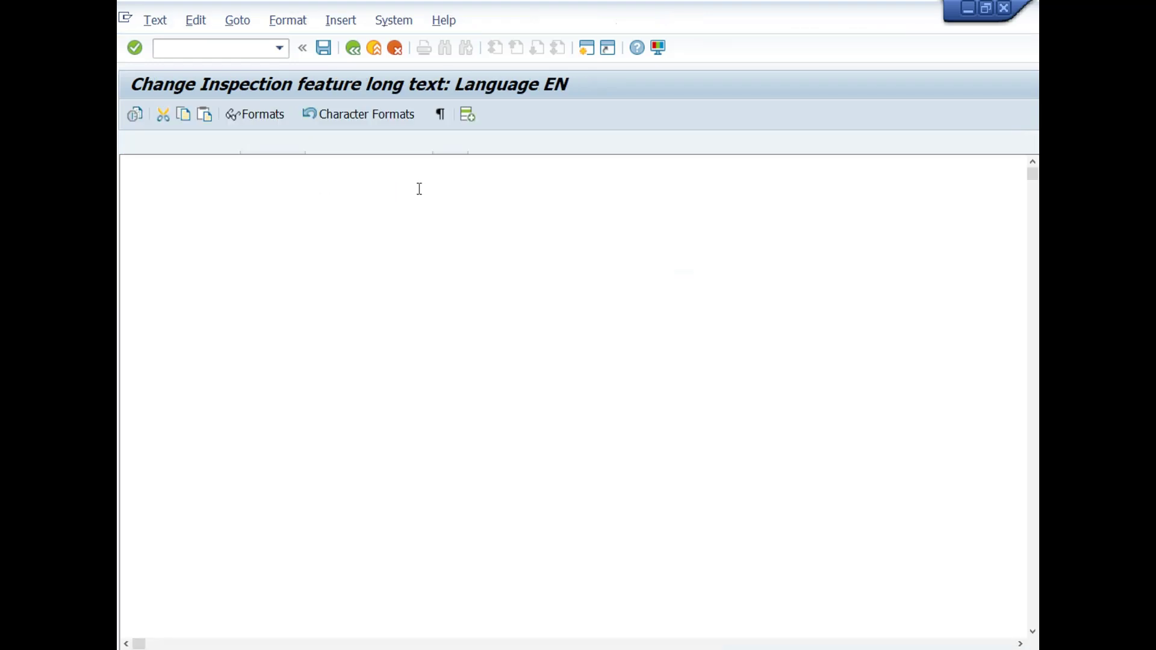
text(xxxxxxxxxxxxxxxx)
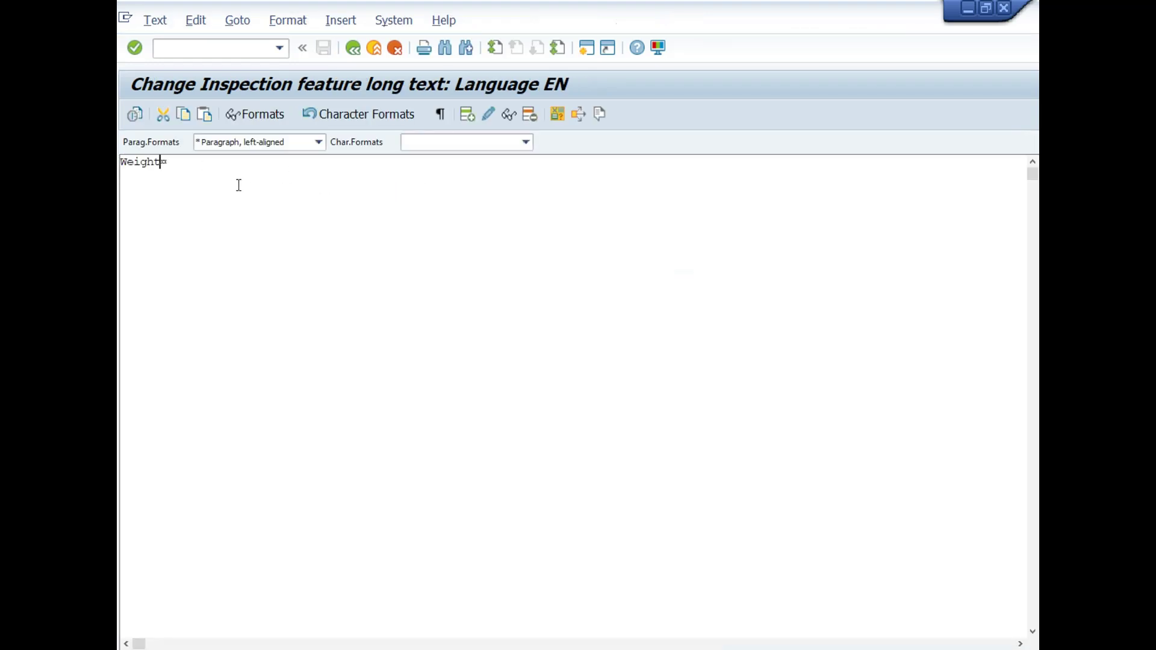
text(xxxx)
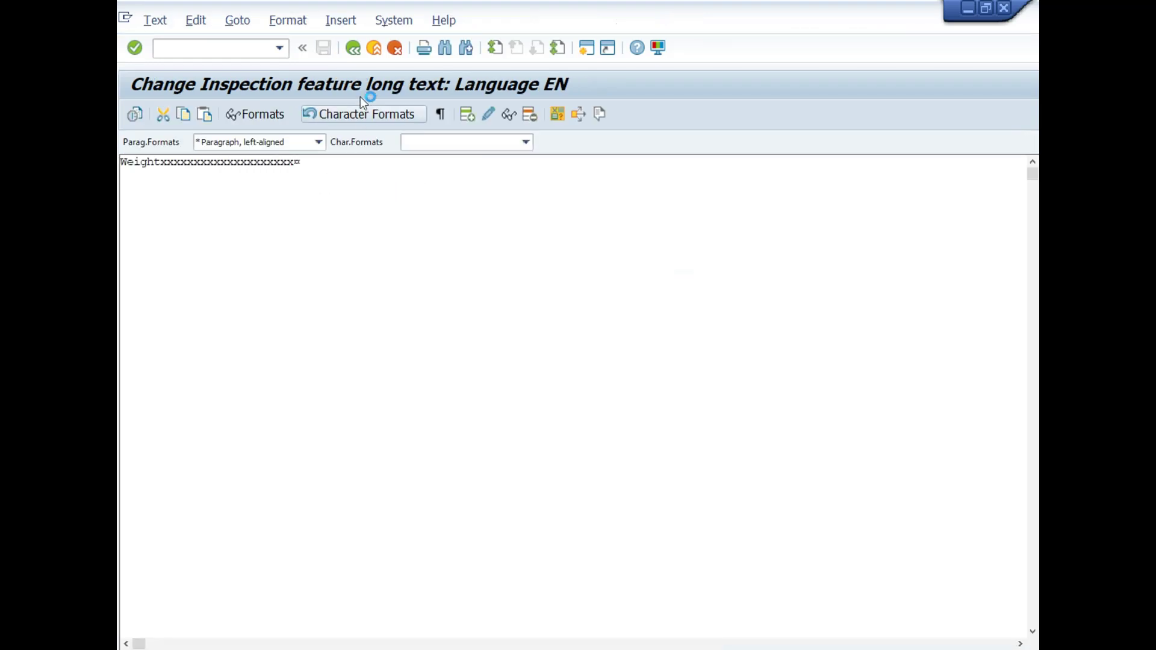
click(356, 49)
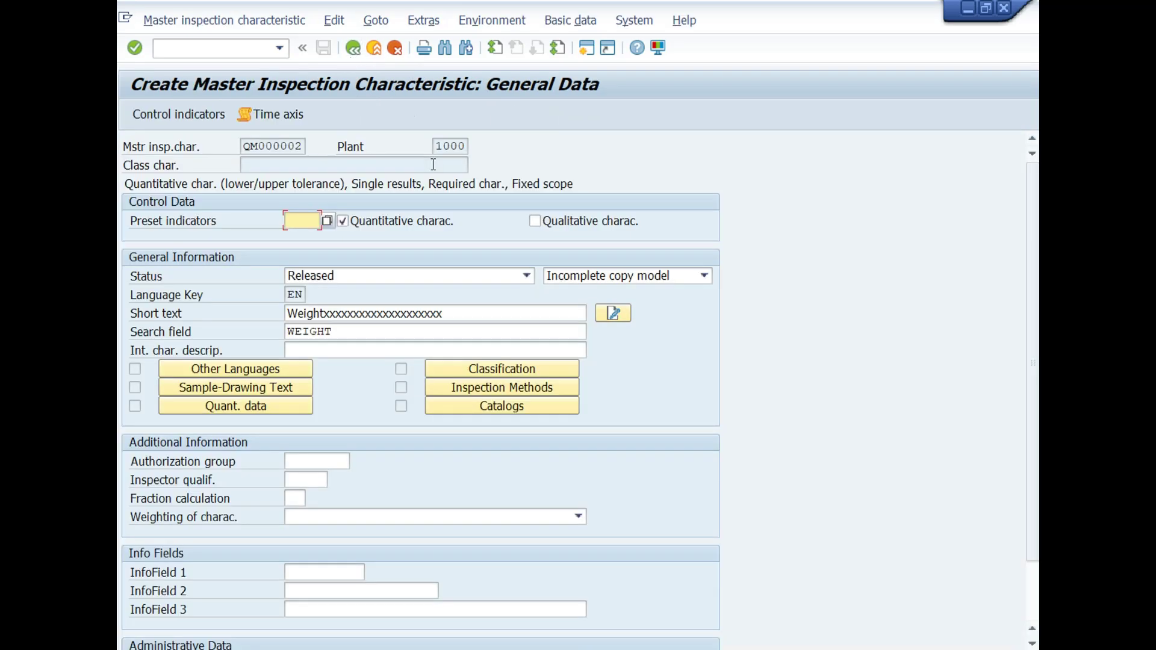
Step: Restore the short text to 'weight' and save QM000002
click(457, 313)
key(BackSpace)
key(BackSpace)
key(BackSpace)
key(BackSpace)
key(BackSpace)
key(BackSpace)
key(BackSpace)
key(BackSpace)
key(BackSpace)
key(BackSpace)
key(BackSpace)
key(BackSpace)
key(BackSpace)
key(BackSpace)
key(BackSpace)
key(BackSpace)
key(BackSpace)
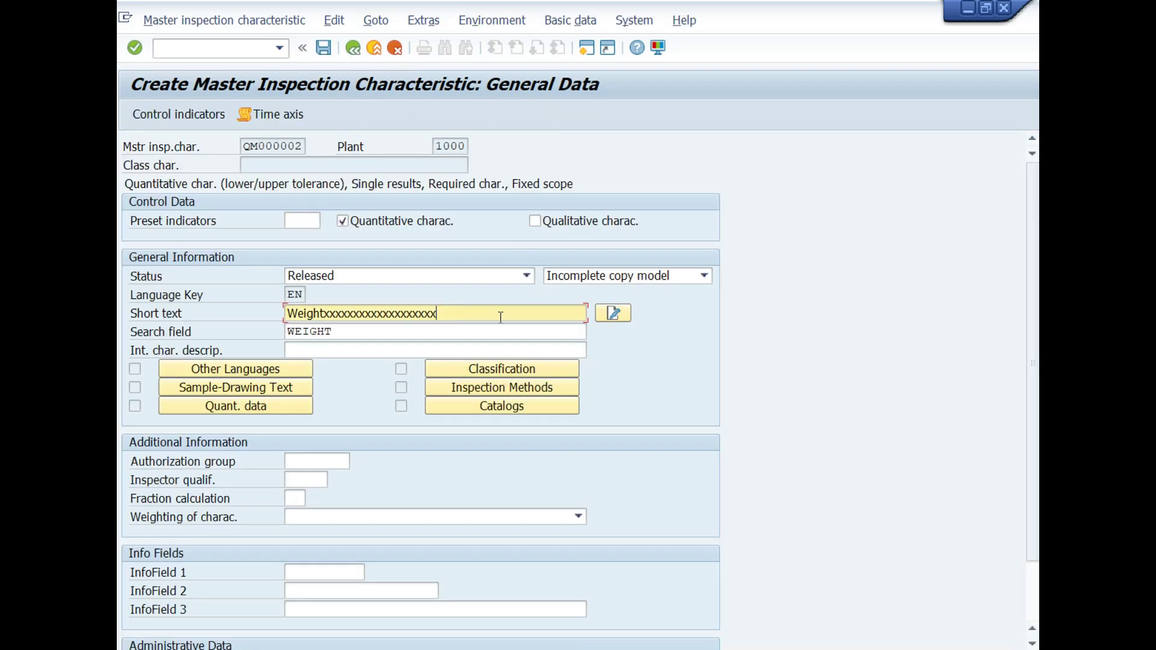
key(BackSpace)
key(BackSpace)
key(BackSpace)
key(BackSpace)
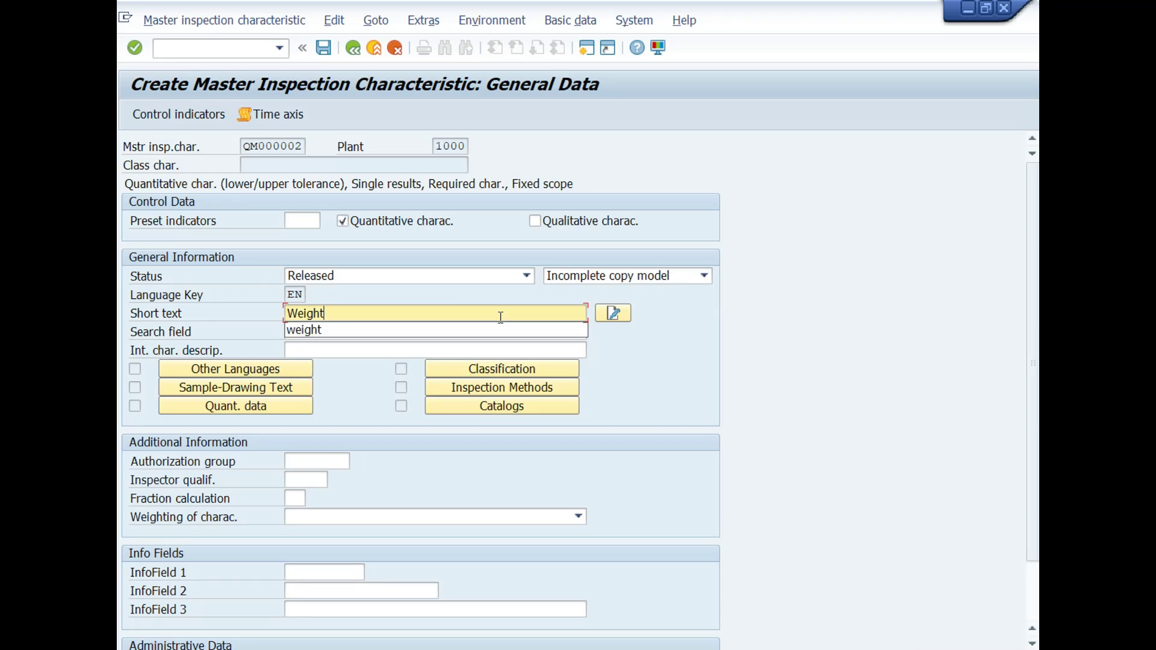
click(425, 332)
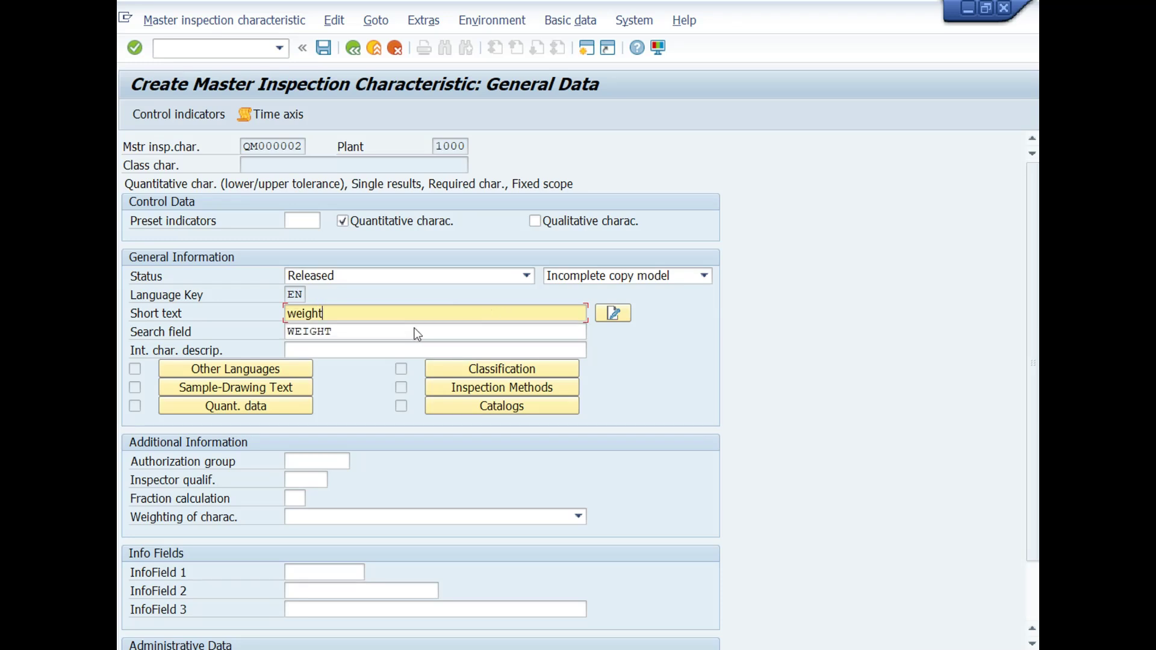
click(323, 48)
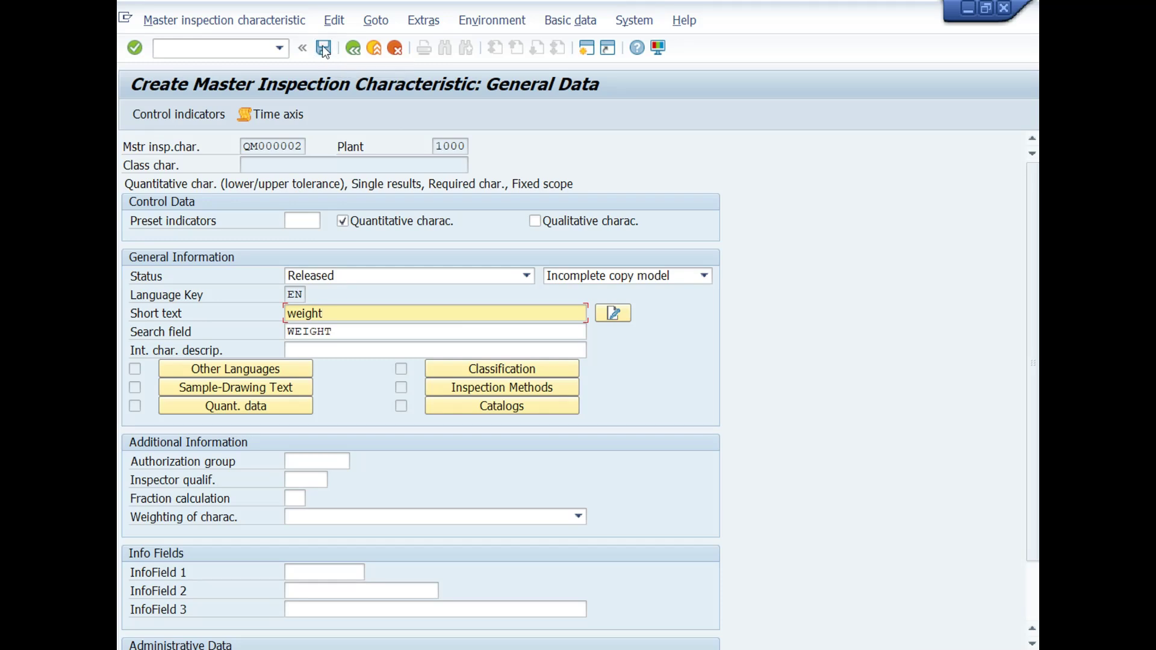